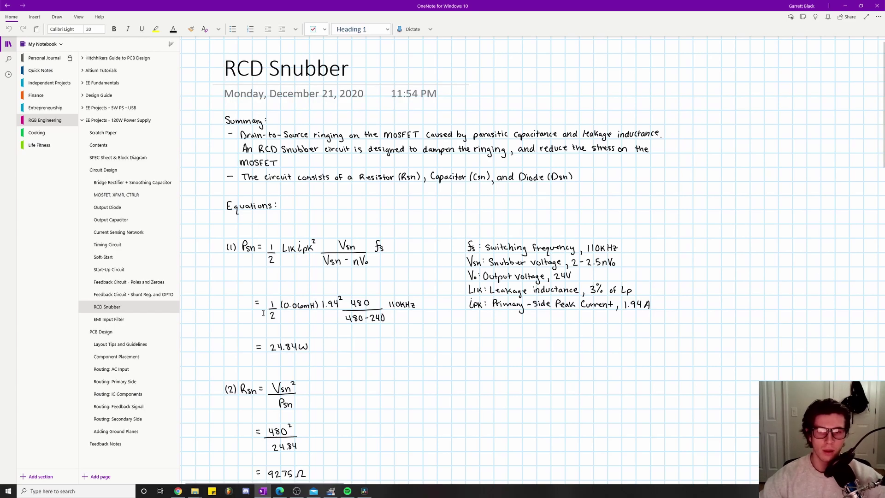
- View the UCC28C42-Q1 reference schematic PDF in Edge, then minimize Edge to return to the notes
{"action": "left_click", "coordinate": [282, 491]}
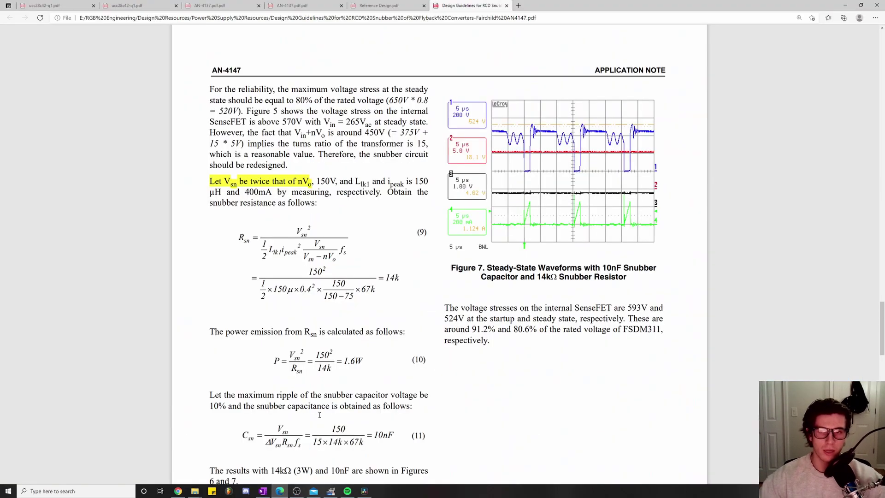
{"action": "left_click", "coordinate": [46, 5]}
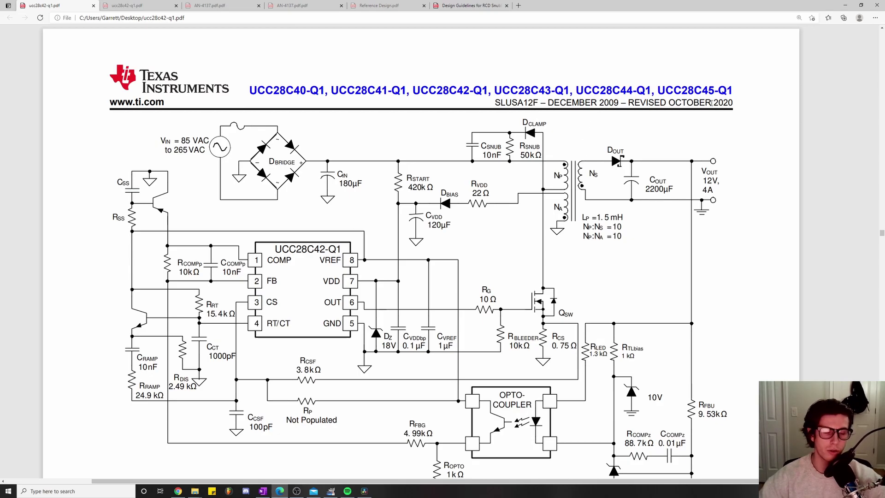
{"action": "left_click", "coordinate": [847, 4]}
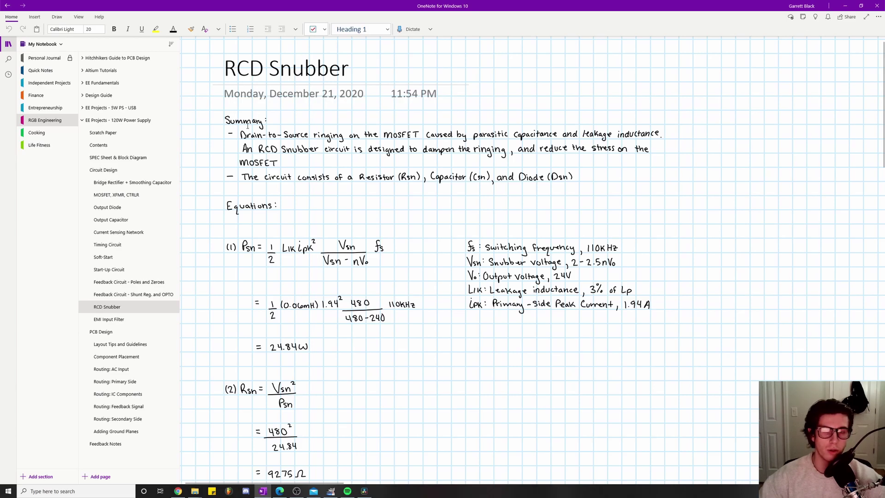
- Restore the UCC28C42-Q1 schematic PDF window from the Edge taskbar icon
{"action": "left_click", "coordinate": [278, 494]}
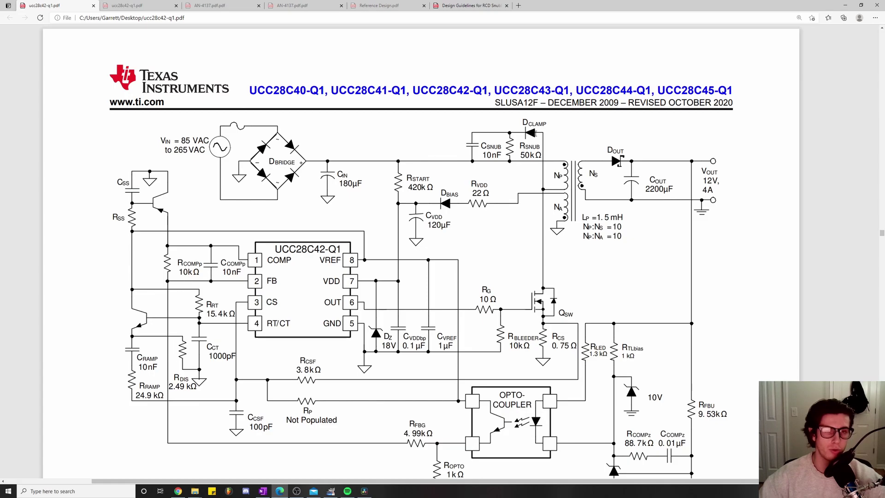
- Minimize the Edge schematic window so the Psn and Rsn notes show again
{"action": "left_click", "coordinate": [843, 5]}
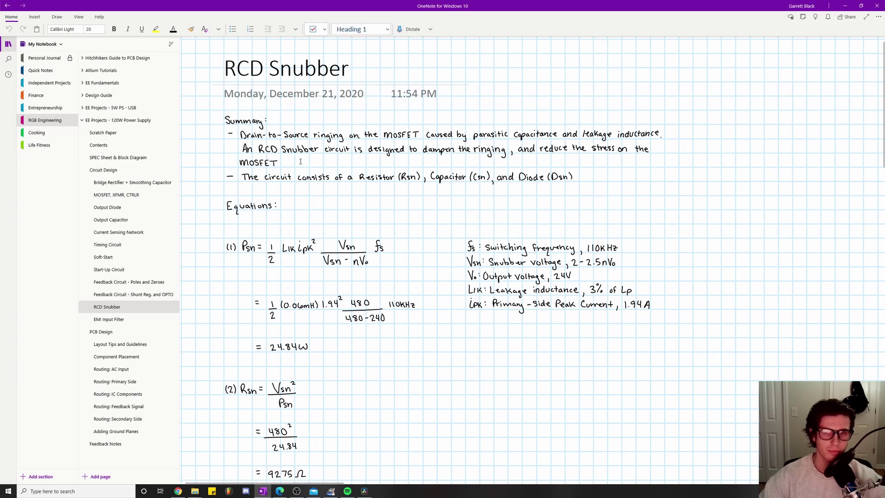
- Scroll up and down the RCD Snubber page to review the Psn, Rsn and Csn equations
{"action": "scroll", "coordinate": [297, 366], "scroll_direction": "down", "scroll_amount": 5}
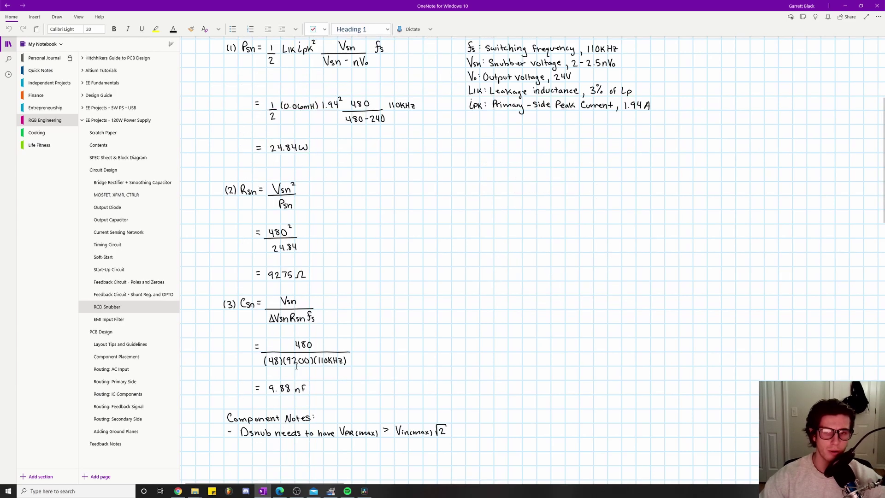
{"action": "scroll", "coordinate": [365, 184], "scroll_direction": "up", "scroll_amount": 1}
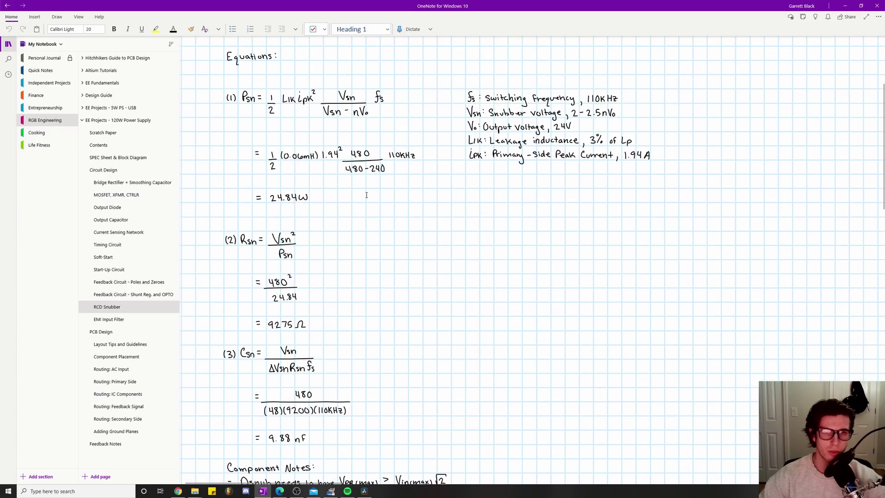
{"action": "scroll", "coordinate": [332, 204], "scroll_direction": "up", "scroll_amount": 3}
{"action": "scroll", "coordinate": [345, 205], "scroll_direction": "down", "scroll_amount": 1}
{"action": "scroll", "coordinate": [338, 214], "scroll_direction": "up", "scroll_amount": 1}
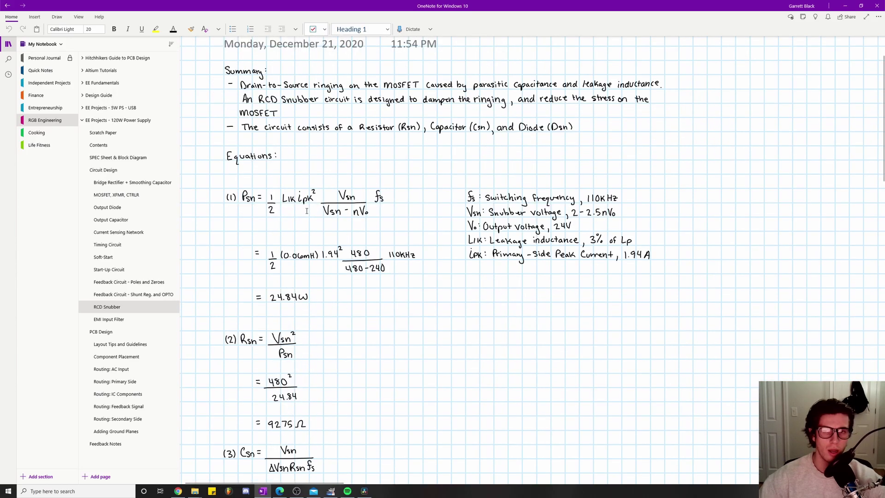
{"action": "scroll", "coordinate": [267, 189], "scroll_direction": "up", "scroll_amount": 1}
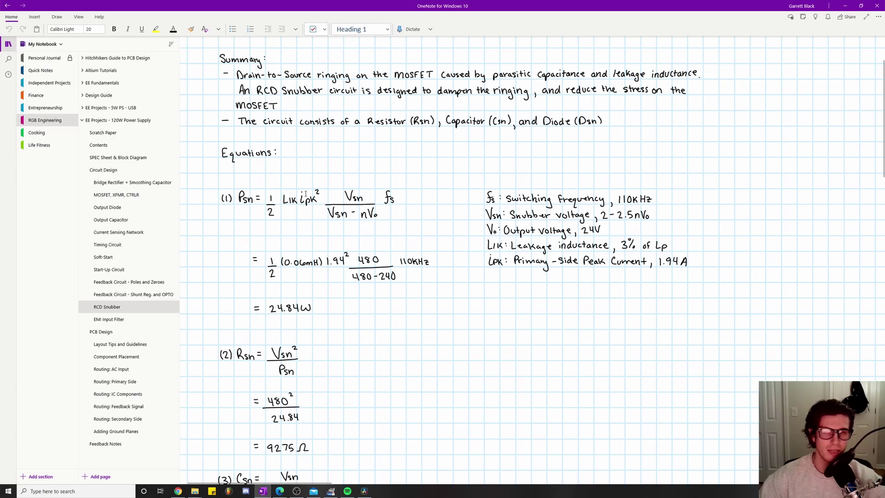
{"action": "scroll", "coordinate": [305, 193], "scroll_direction": "down", "scroll_amount": 2}
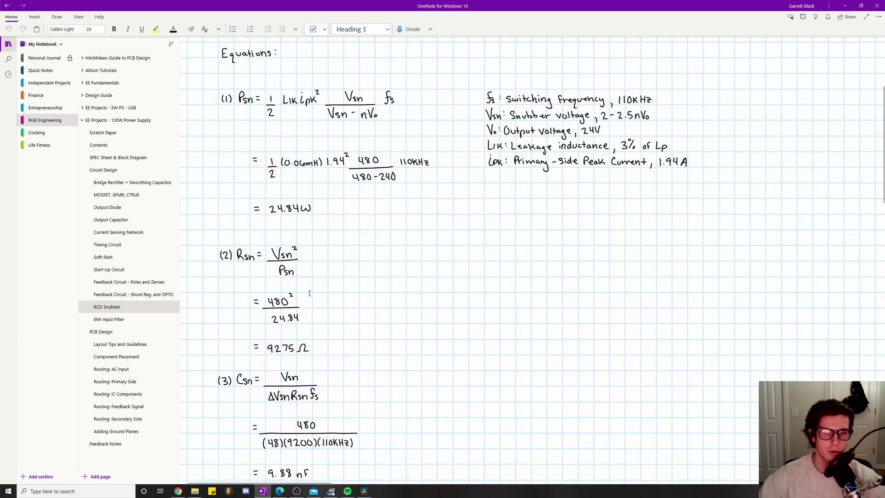
{"action": "scroll", "coordinate": [292, 287], "scroll_direction": "up", "scroll_amount": 2}
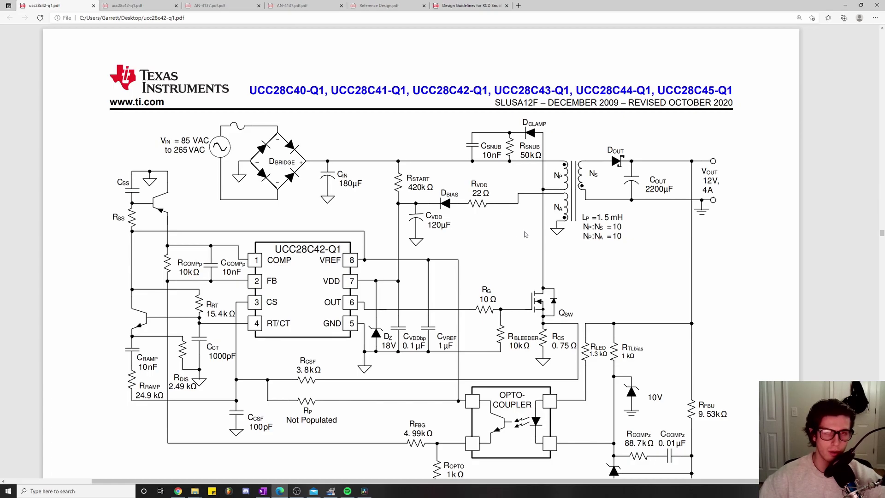
- Minimize the Edge schematic window to get back to the OneNote RCD Snubber page
{"action": "left_click", "coordinate": [846, 7]}
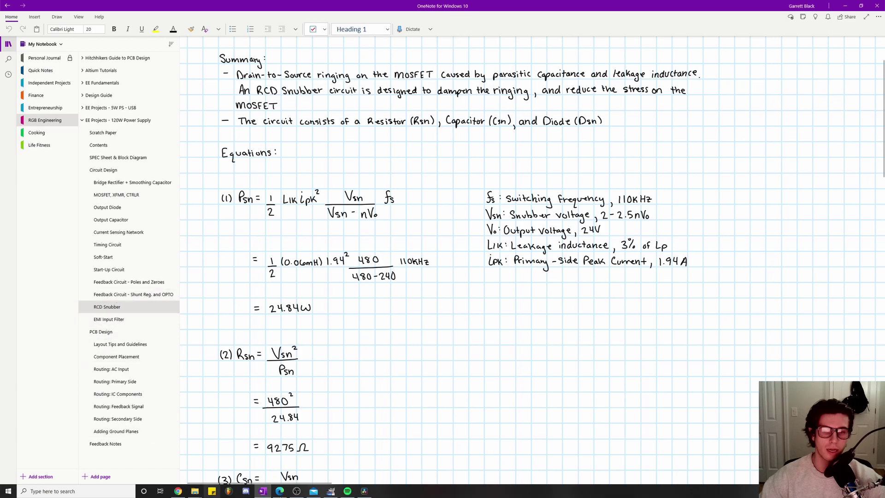
- Bring the ucc28c42-q1.pdf controller reference schematic in Edge to the front
{"action": "left_click", "coordinate": [280, 491]}
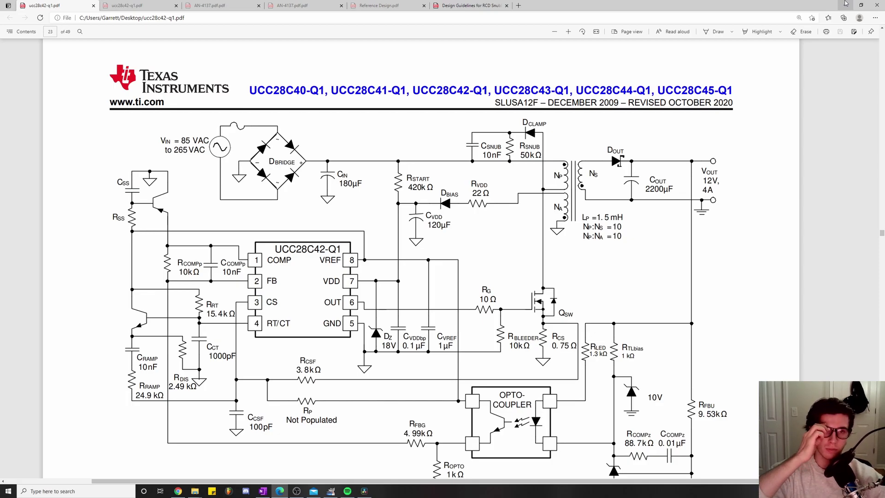
{"action": "left_click", "coordinate": [845, 3]}
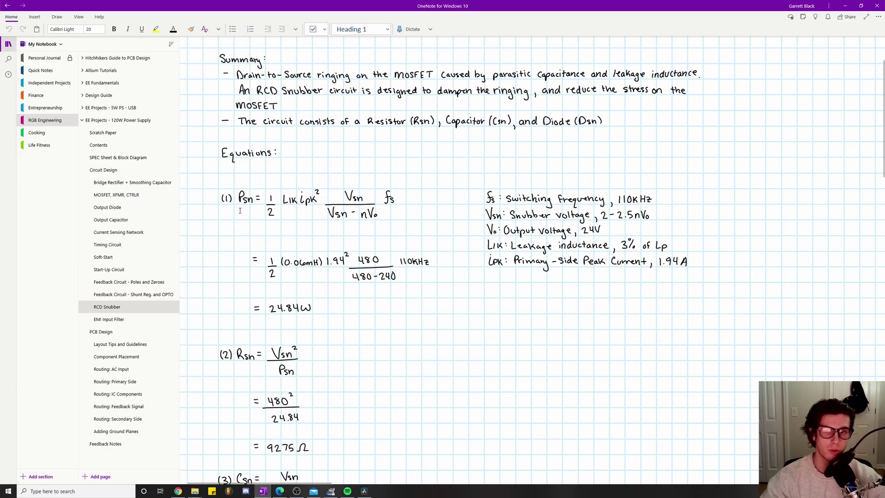
{"action": "scroll", "coordinate": [276, 328], "scroll_direction": "down", "scroll_amount": 2}
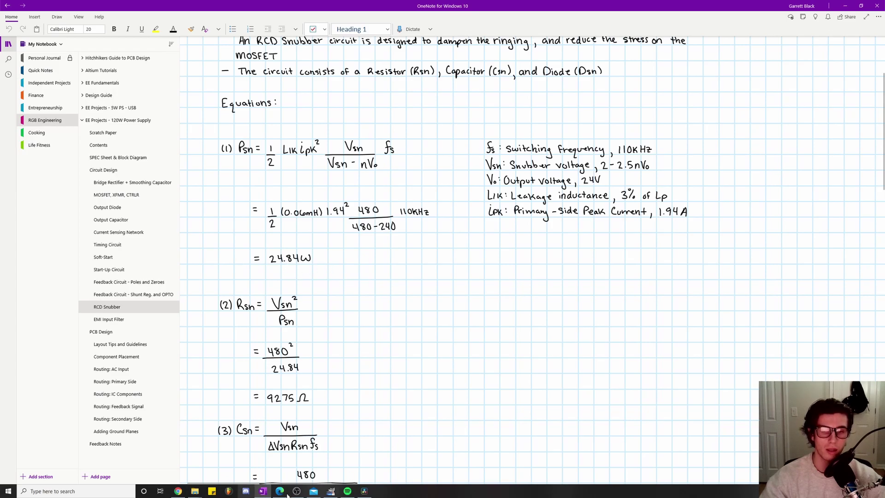
{"action": "mouse_move", "coordinate": [280, 491]}
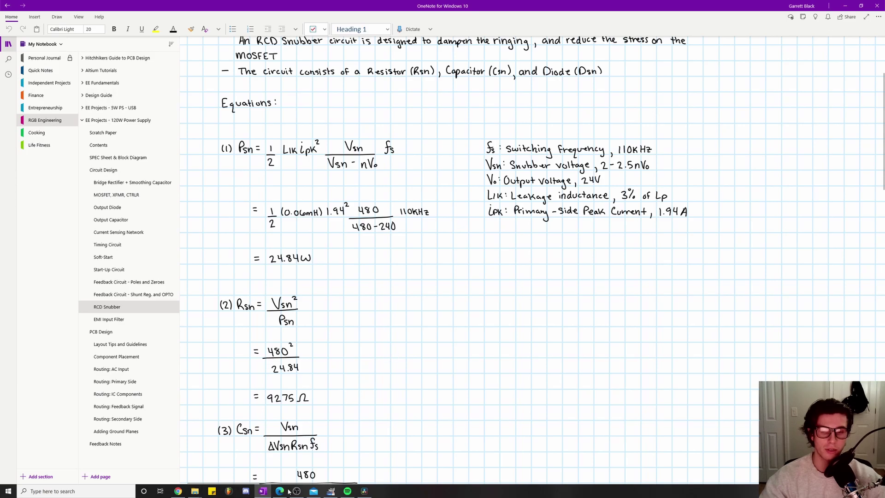
- Inspect the snubber parts in the WEBENCH Reference Design.pdf schematic, then minimize Edge
{"action": "left_click", "coordinate": [287, 492]}
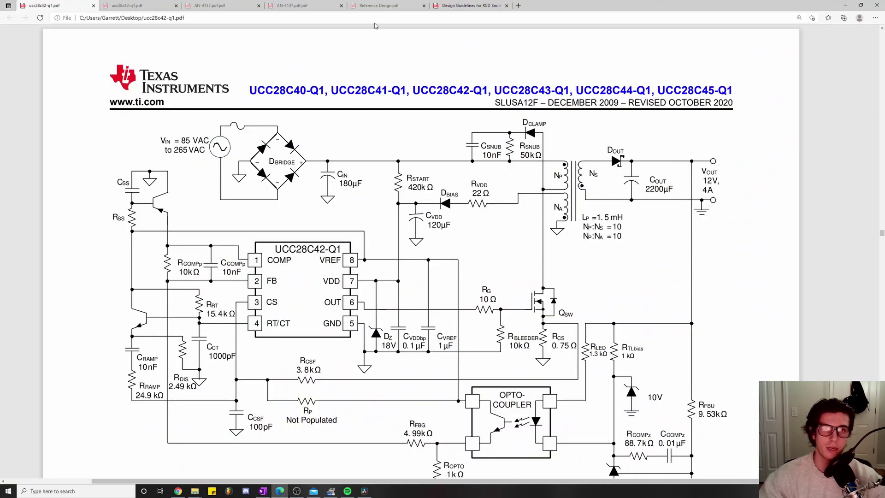
{"action": "left_click", "coordinate": [374, 6]}
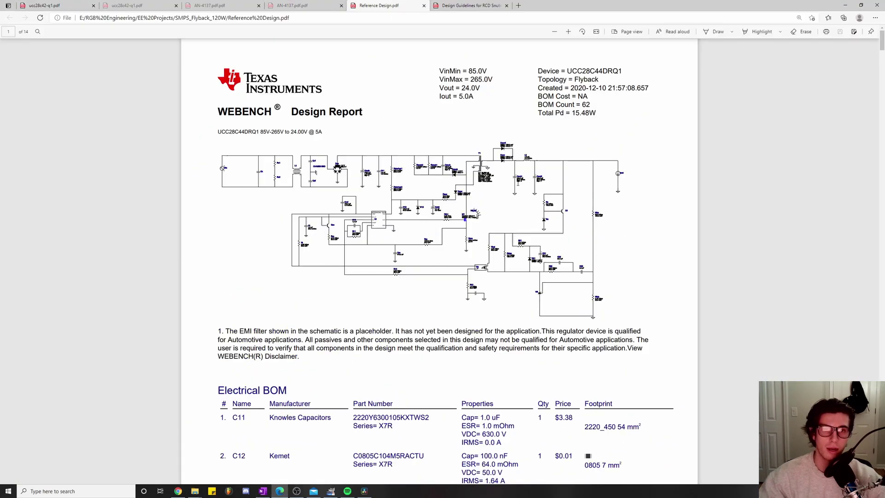
{"action": "scroll", "coordinate": [438, 163], "scroll_direction": "up", "scroll_amount": 3}
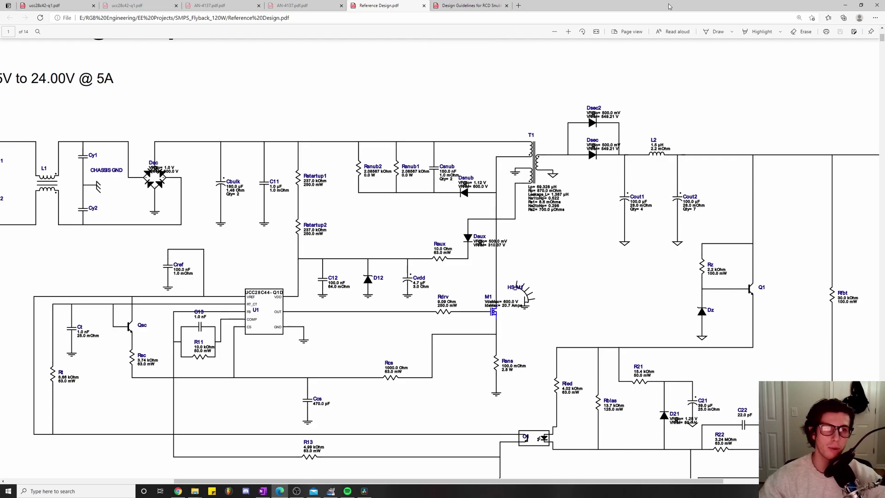
{"action": "left_click", "coordinate": [846, 5]}
- Scroll down the RCD Snubber page to the Csn equation (3) working area
{"action": "scroll", "coordinate": [271, 295], "scroll_direction": "down", "scroll_amount": 1}
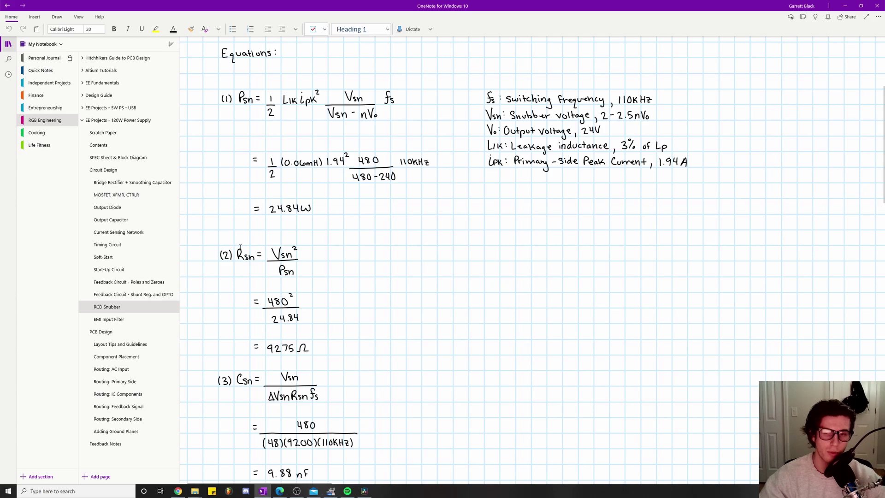
{"action": "scroll", "coordinate": [234, 270], "scroll_direction": "down", "scroll_amount": 1}
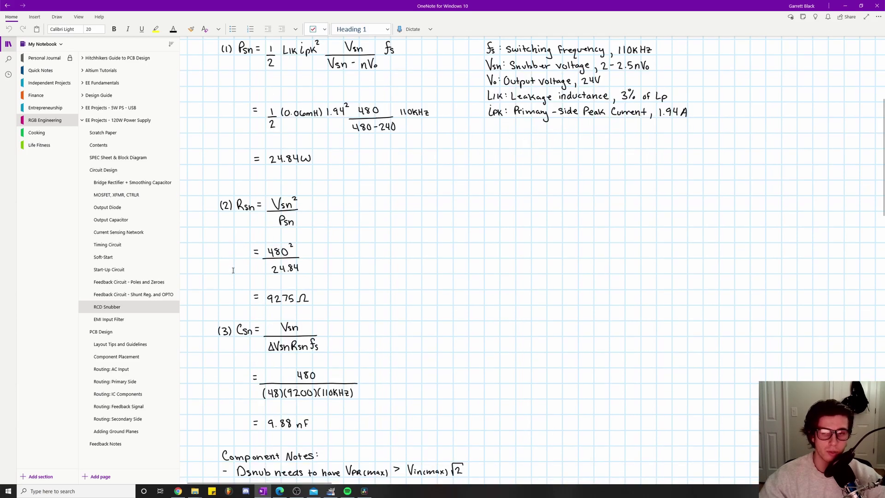
{"action": "scroll", "coordinate": [234, 270], "scroll_direction": "down", "scroll_amount": 1}
{"action": "scroll", "coordinate": [235, 220], "scroll_direction": "up", "scroll_amount": 4}
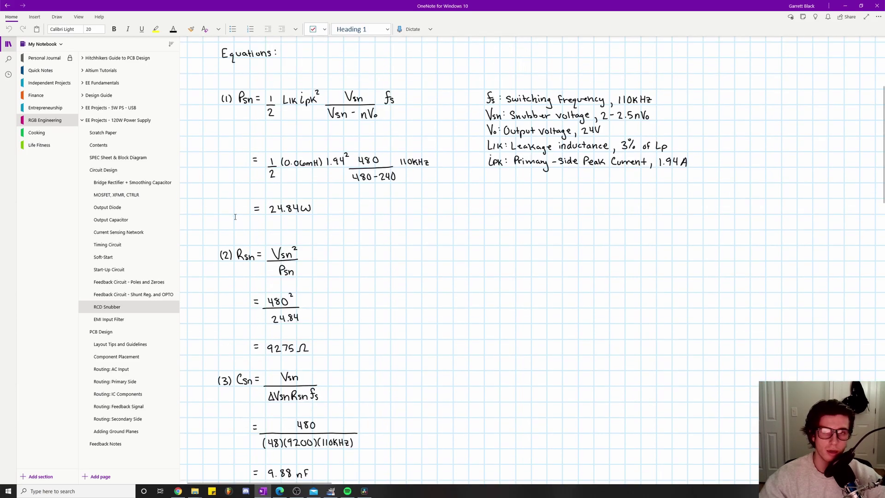
{"action": "scroll", "coordinate": [235, 221], "scroll_direction": "up", "scroll_amount": 1}
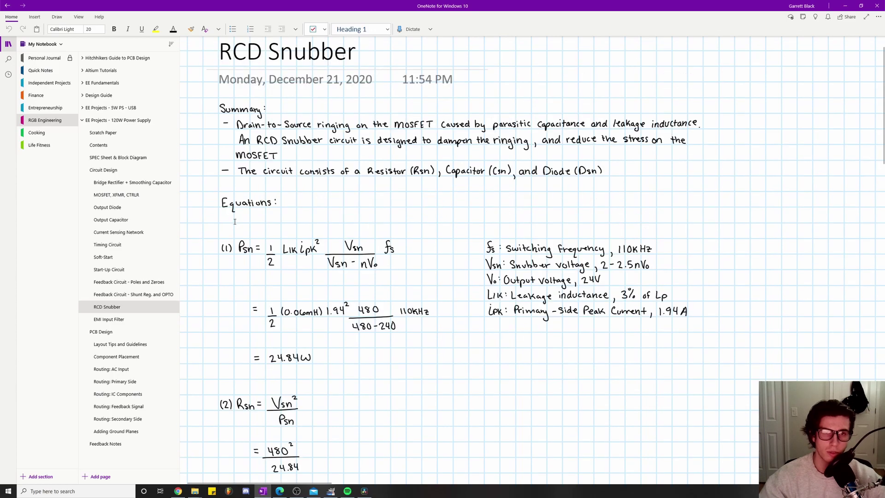
{"action": "scroll", "coordinate": [235, 222], "scroll_direction": "down", "scroll_amount": 5}
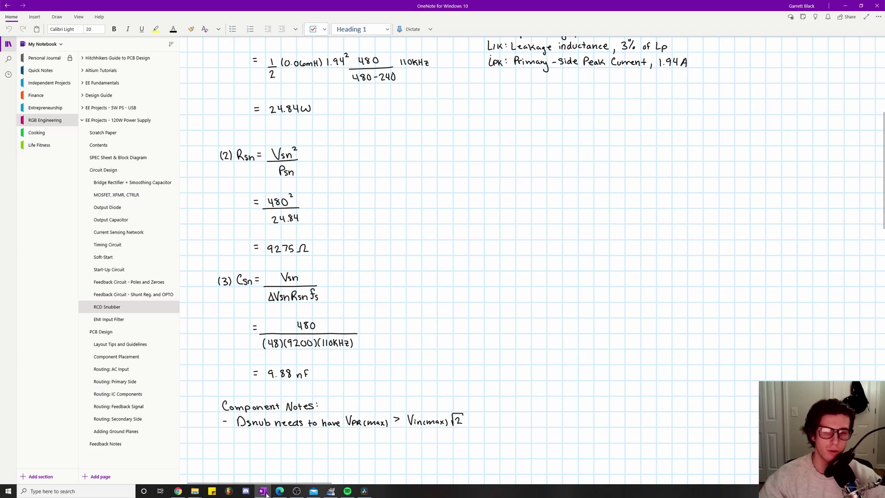
- Switch to Edge and show the ucc28c42-q1.pdf schematic with its CSNUB and RSNUB values
{"action": "key", "text": "alt+Tab"}
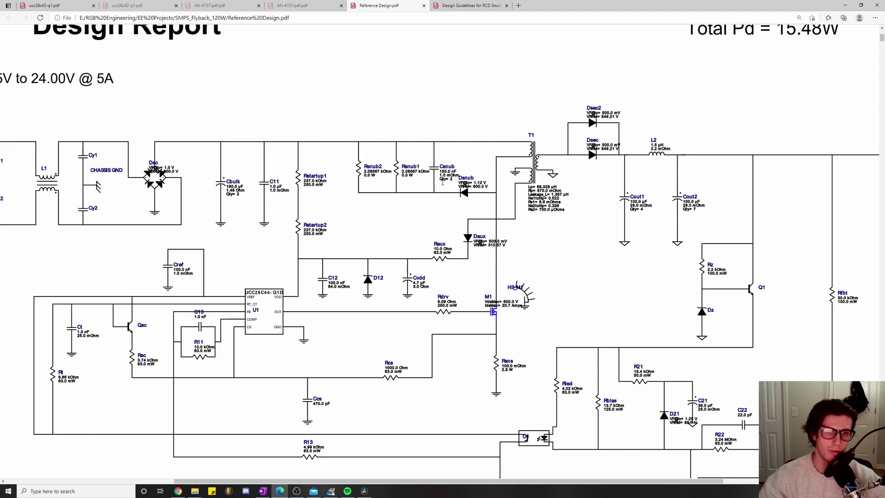
{"action": "left_click", "coordinate": [63, 5]}
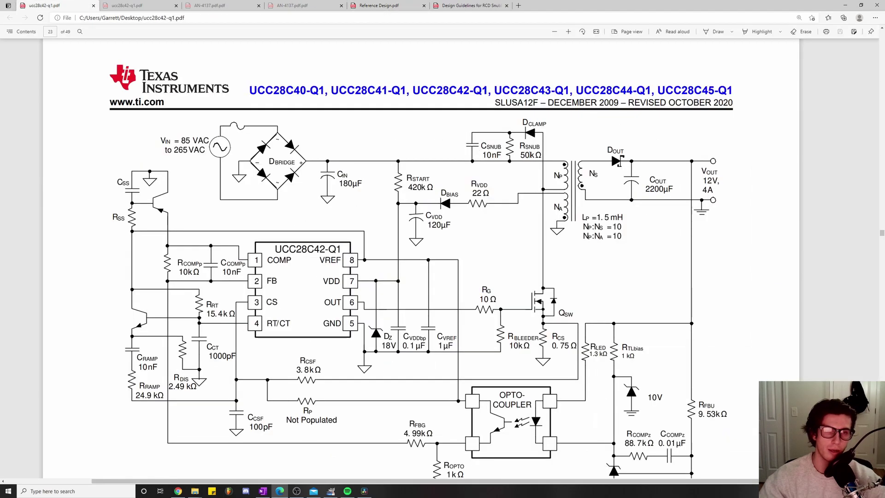
- Minimize Edge to reveal the RCD Snubber page ending with the Dsnub note
{"action": "left_click", "coordinate": [844, 7]}
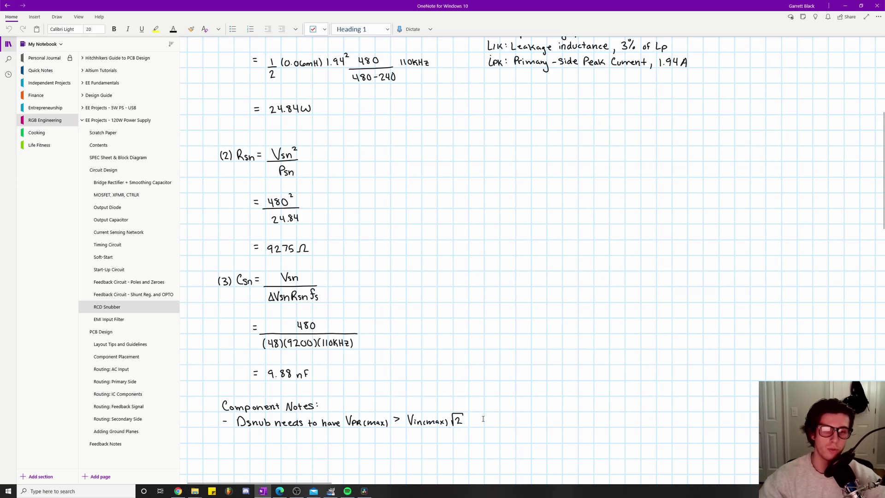
{"action": "left_click", "coordinate": [282, 492]}
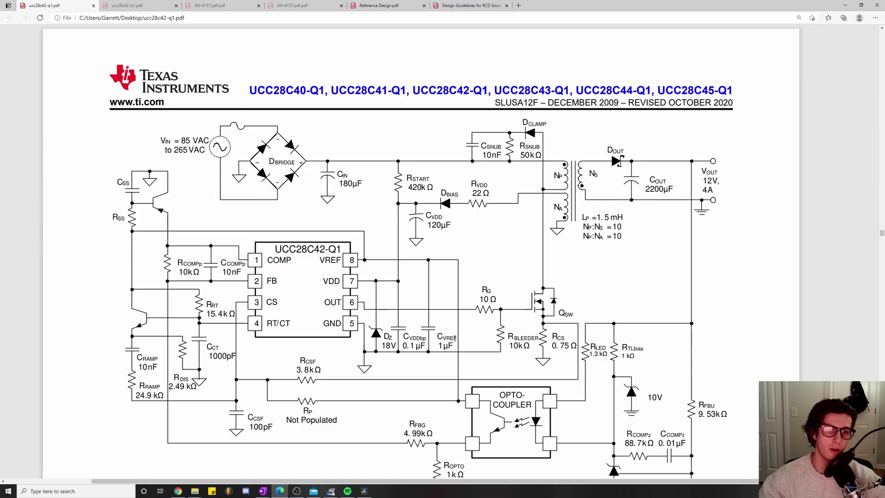
{"action": "left_click", "coordinate": [266, 492]}
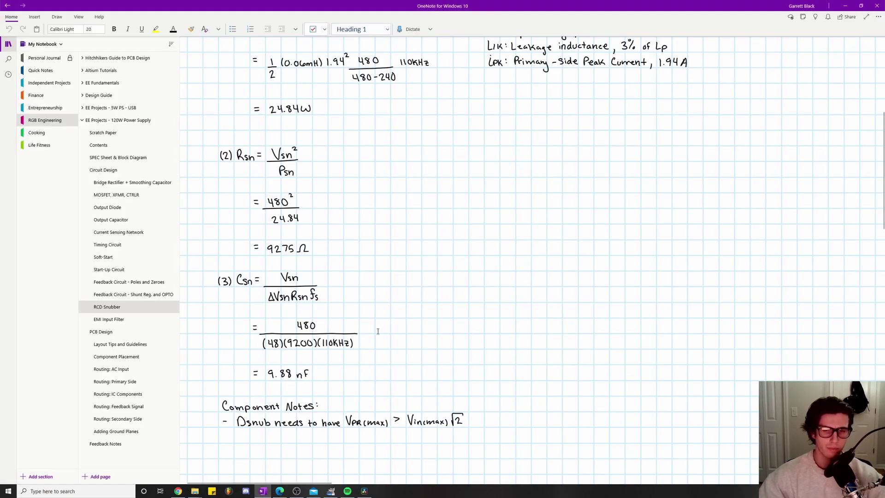
- Scroll through the RCD Snubber page and return to the top showing the title, Summary and Equations
{"action": "scroll", "coordinate": [366, 390], "scroll_direction": "down", "scroll_amount": 1}
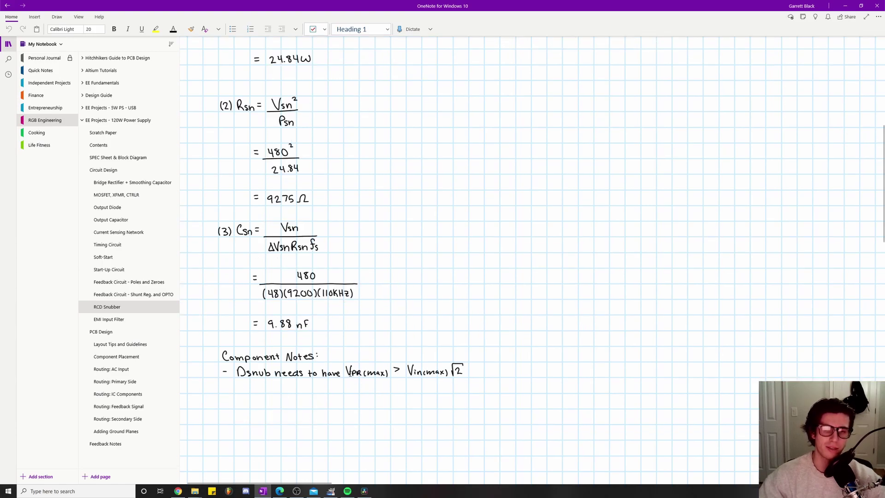
{"action": "scroll", "coordinate": [438, 352], "scroll_direction": "up", "scroll_amount": 2}
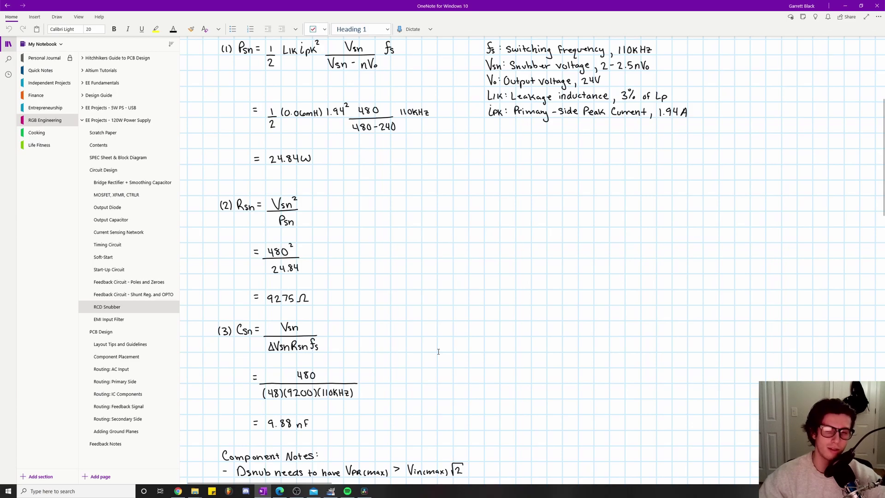
{"action": "scroll", "coordinate": [438, 352], "scroll_direction": "down", "scroll_amount": 1}
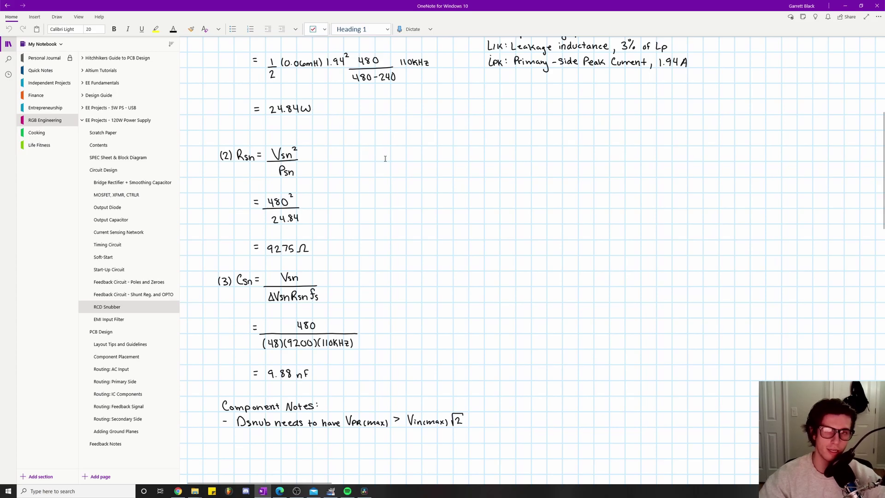
{"action": "scroll", "coordinate": [461, 291], "scroll_direction": "up", "scroll_amount": 2}
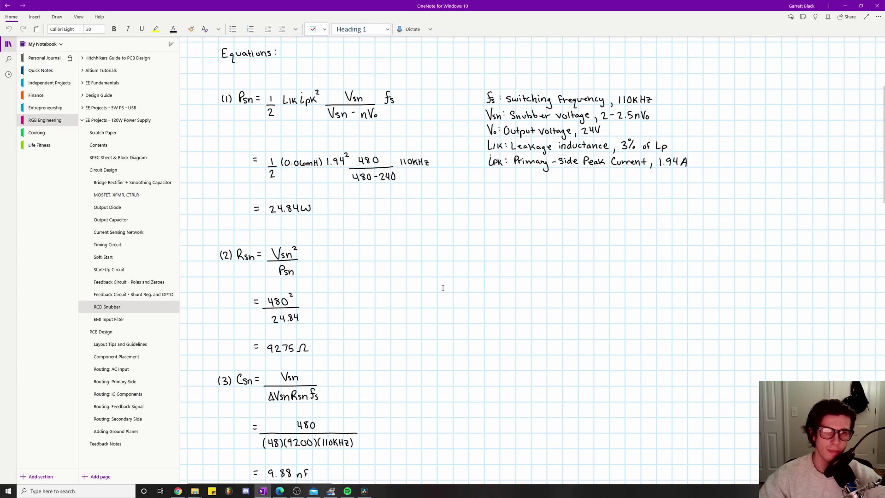
{"action": "scroll", "coordinate": [350, 253], "scroll_direction": "up", "scroll_amount": 4}
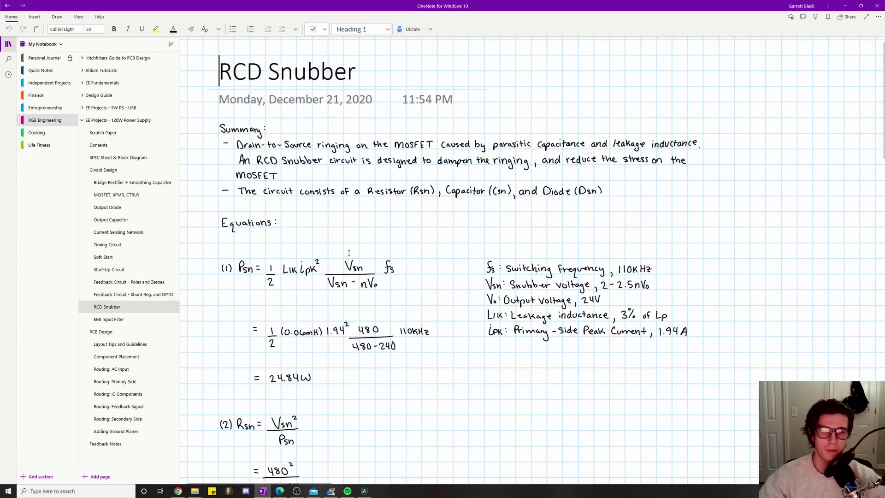